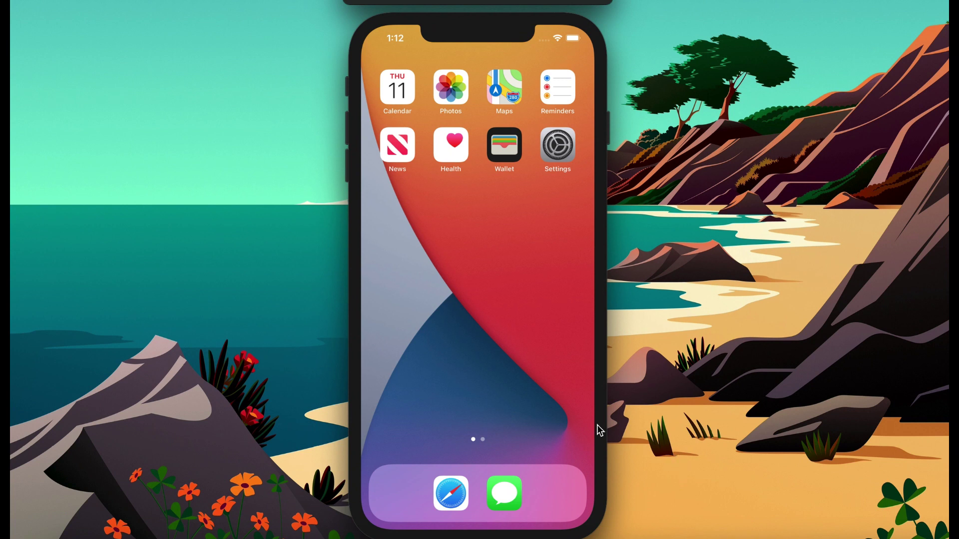
Search Google in Safari for 'esign patch zeejb'
click(452, 486)
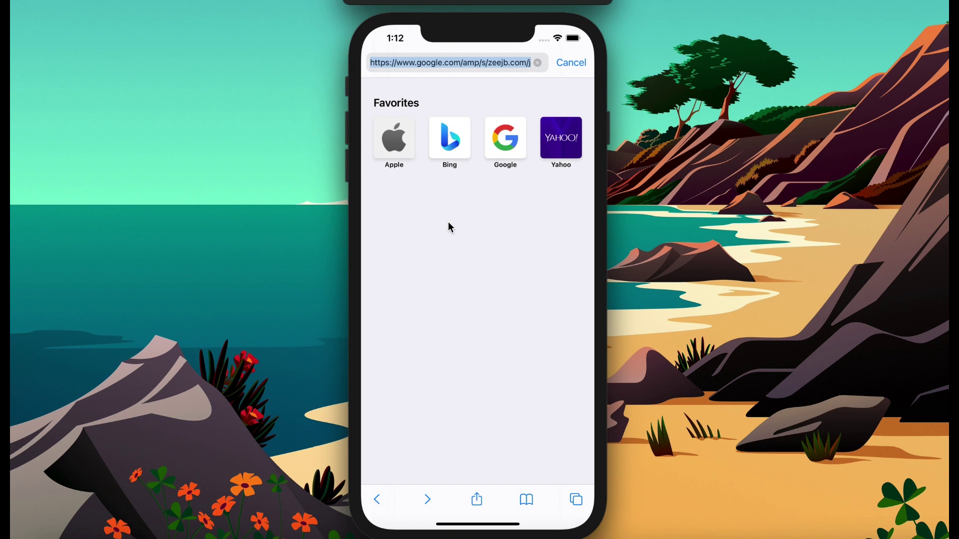
text(es)
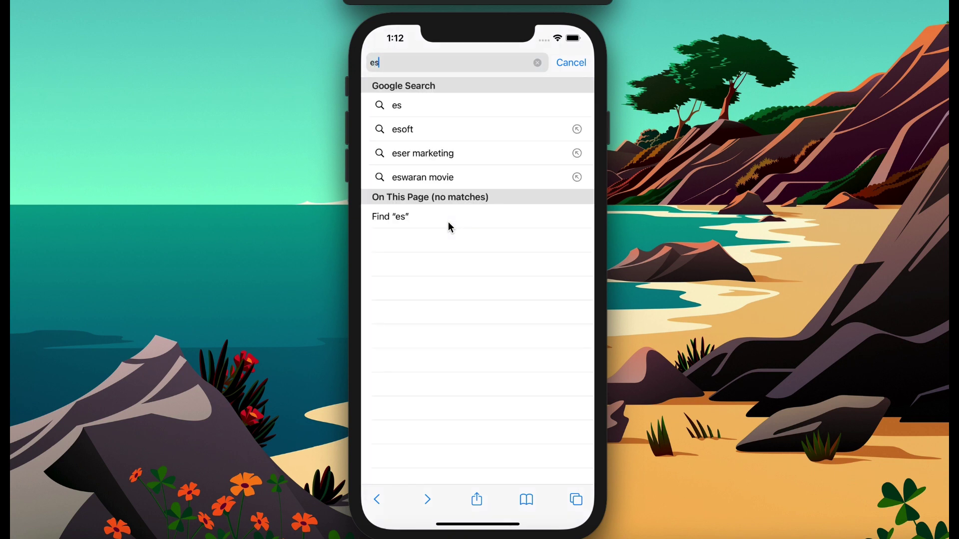
text(ign)
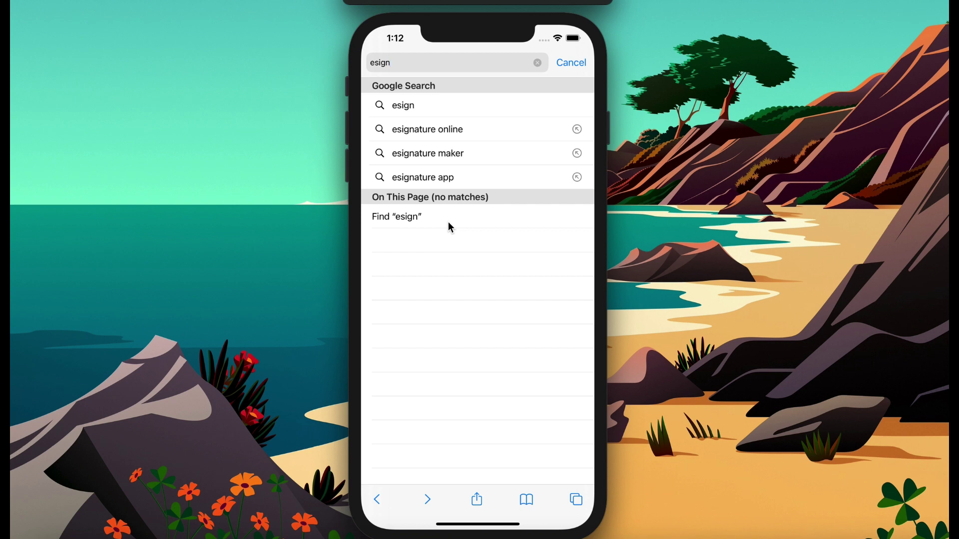
text( pat)
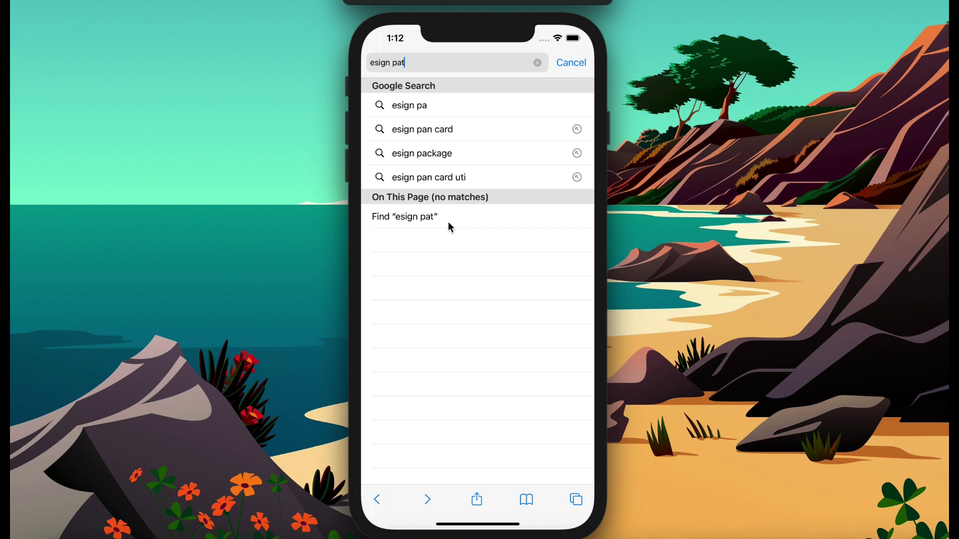
text(ch zeejb)
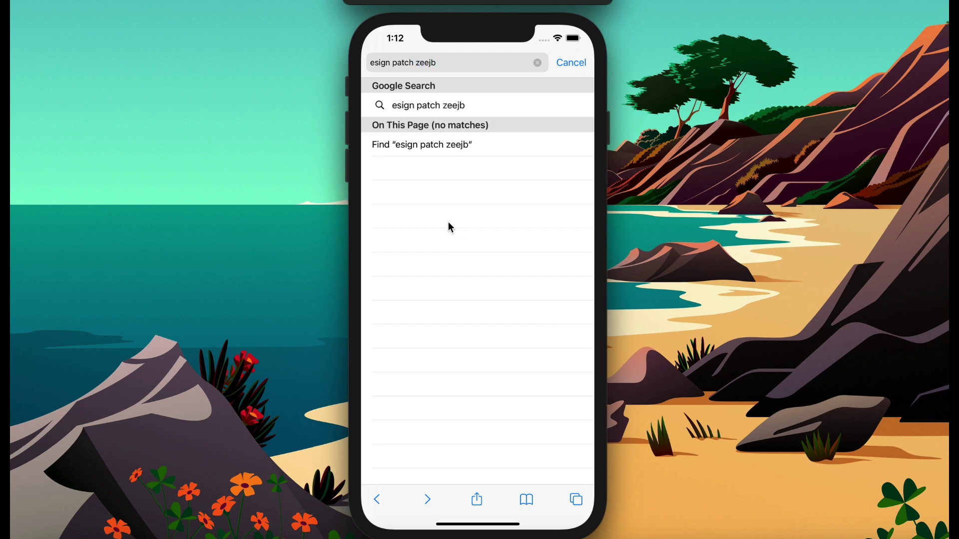
key(Return)
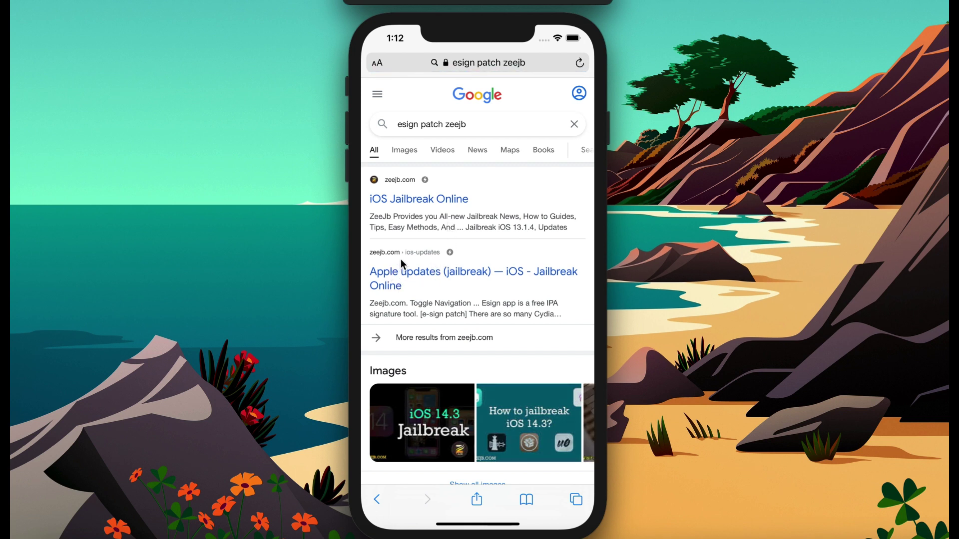
Go to zeejb.com's 'Apple updates (jailbreak)' result and find the ESign APP online [patch] post
click(433, 273)
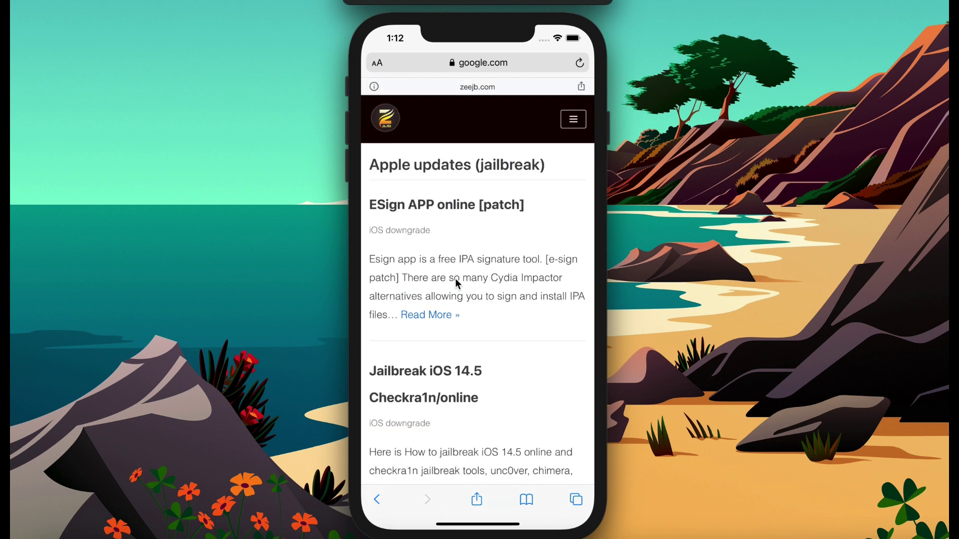
drag(518, 338, 521, 281)
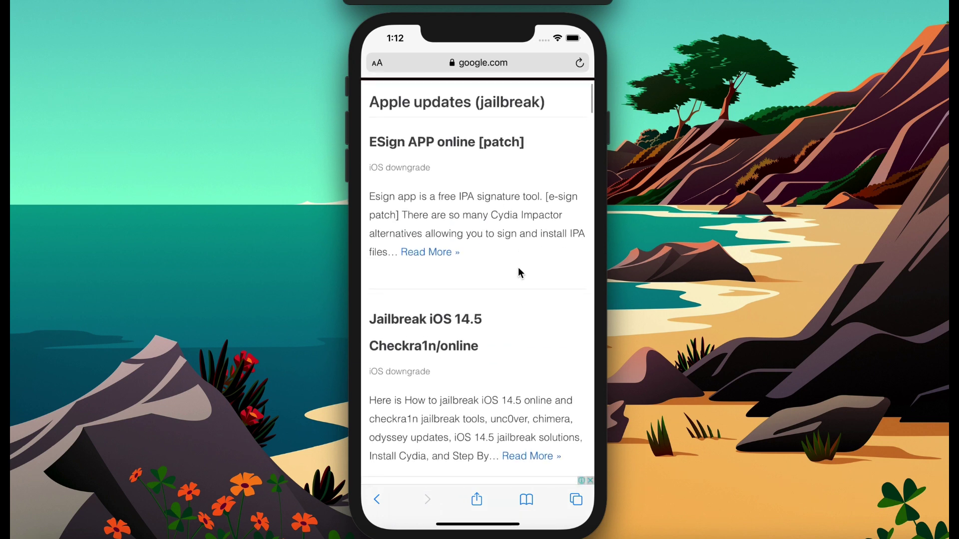
drag(518, 323, 516, 273)
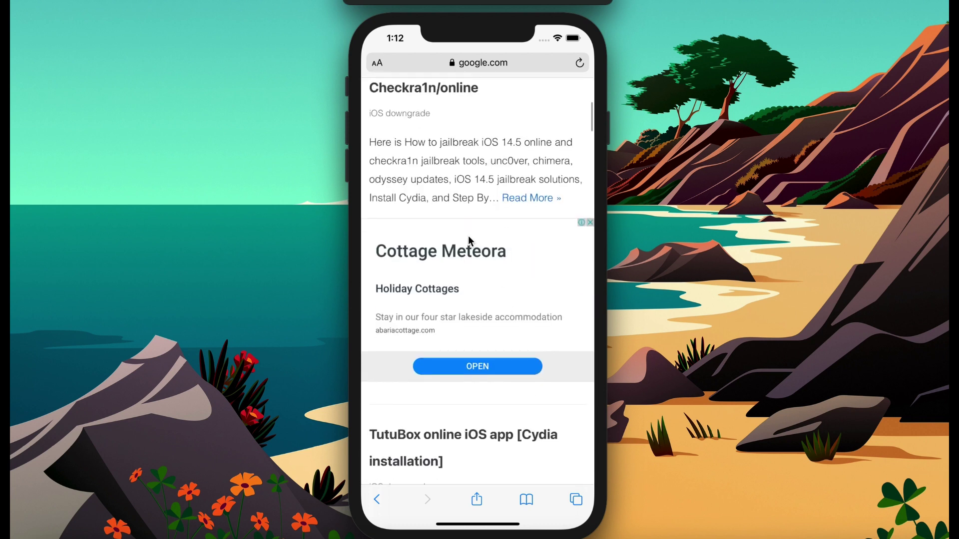
drag(451, 148, 451, 265)
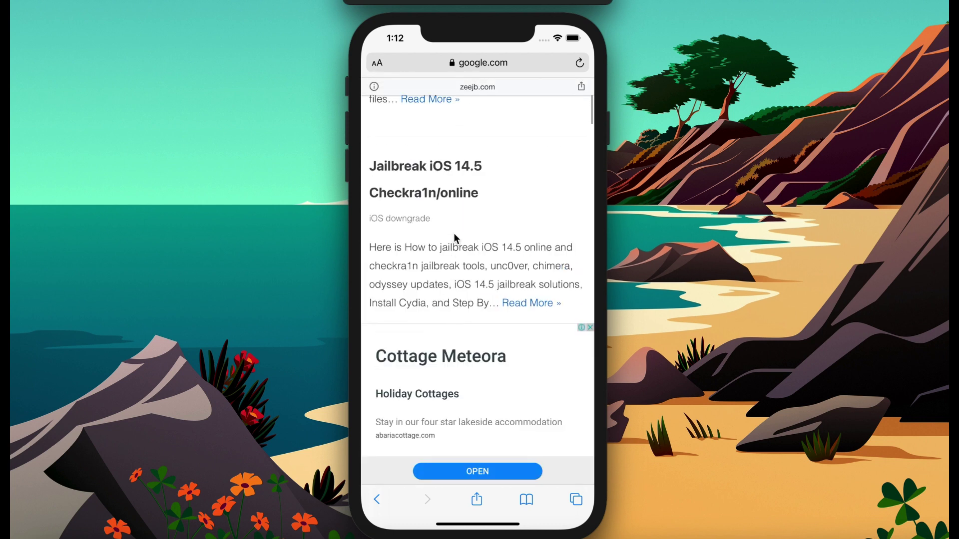
scroll(467, 220, up, 5)
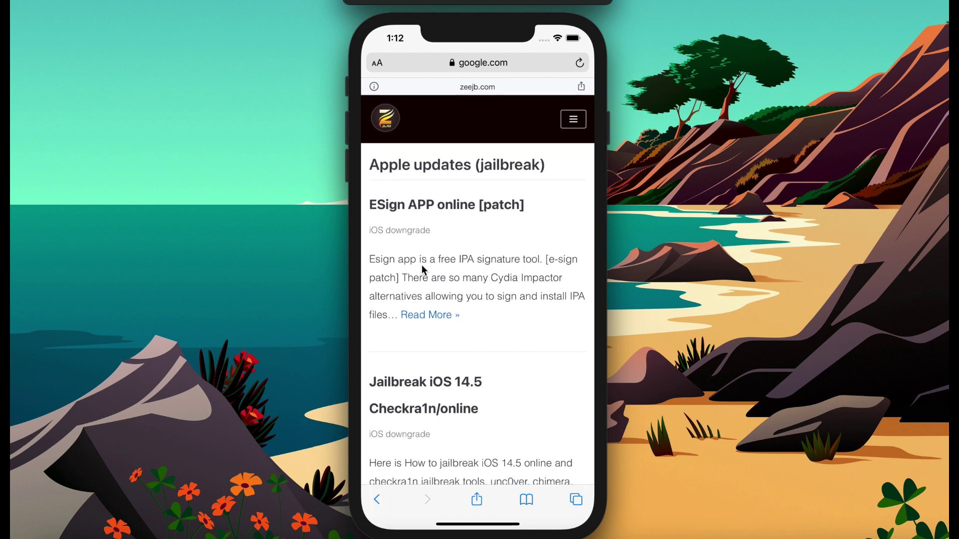
Read through the ESign APP online [patch] article, ending at the Step#1 DOWNLOAD ESIGN button
click(426, 314)
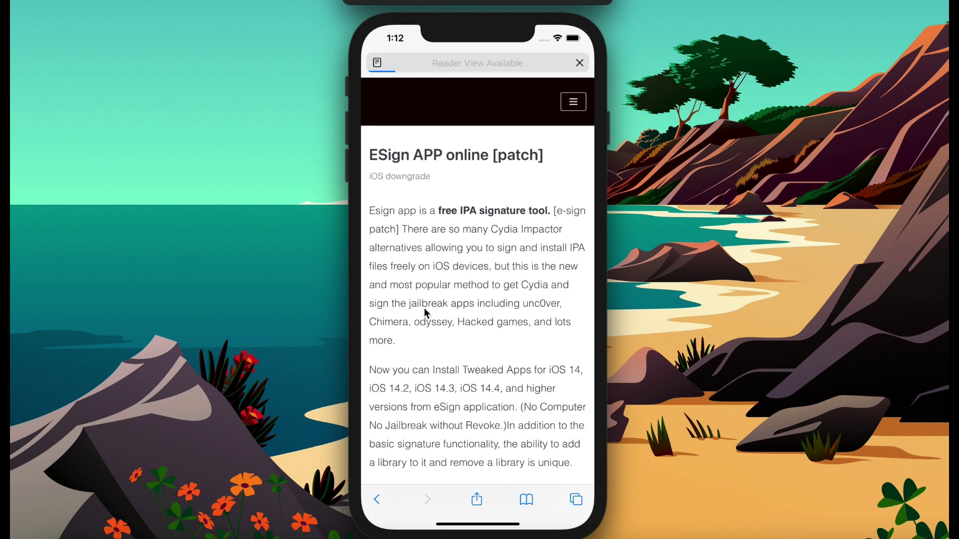
scroll(452, 313, down, 10)
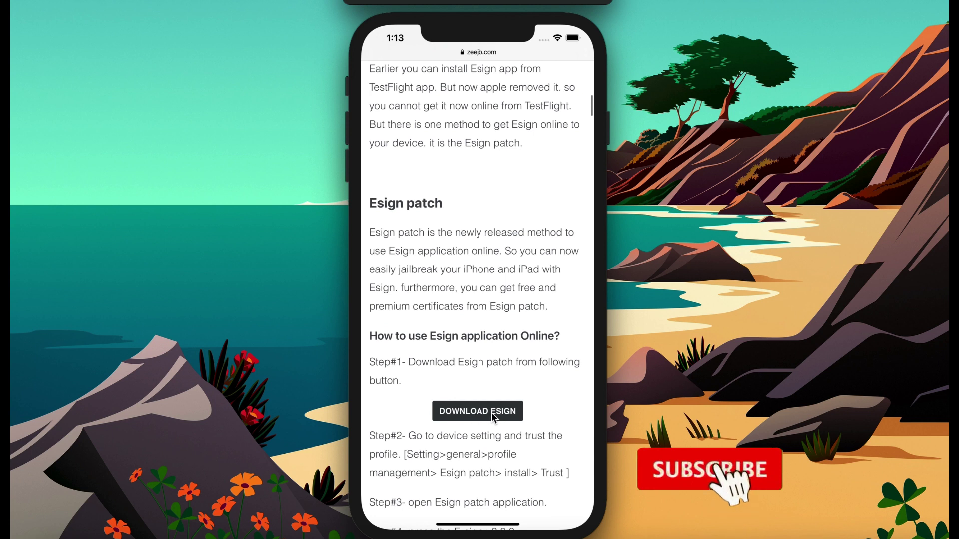
scroll(476, 418, down, 6)
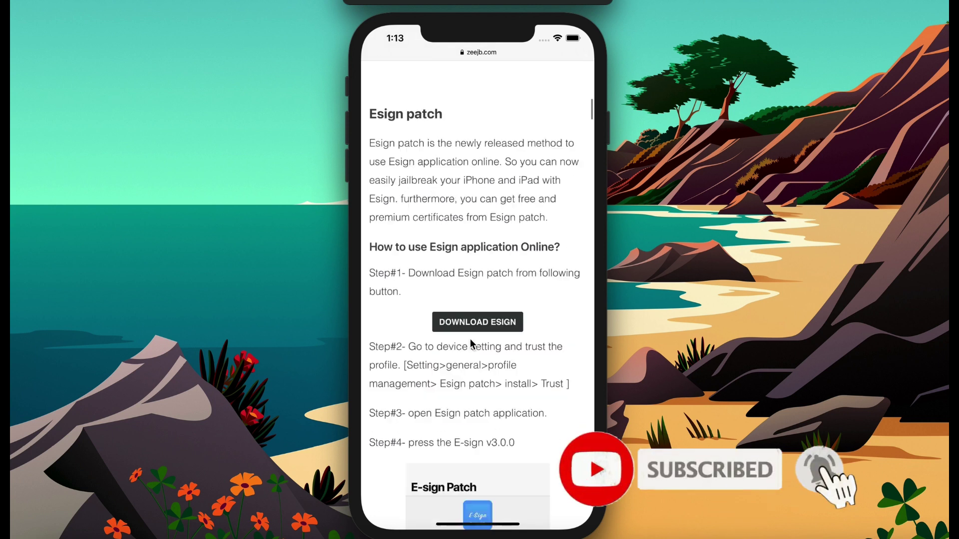
scroll(476, 350, down, 9)
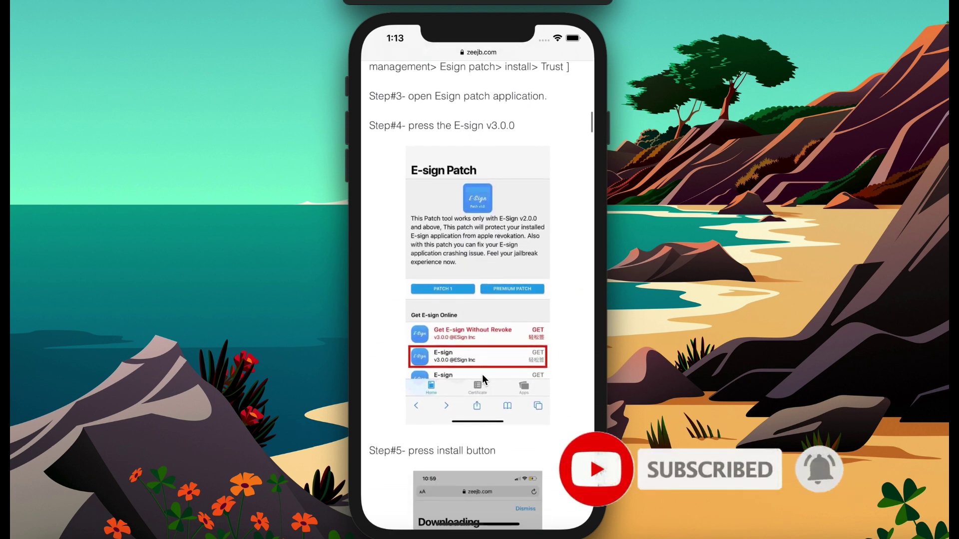
scroll(486, 389, down, 2)
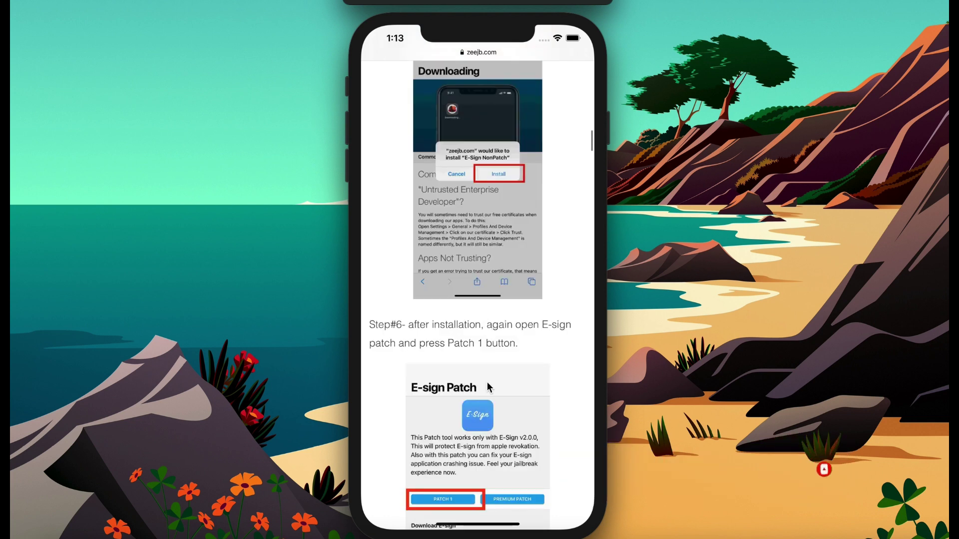
scroll(486, 381, down, 3)
scroll(490, 385, down, 10)
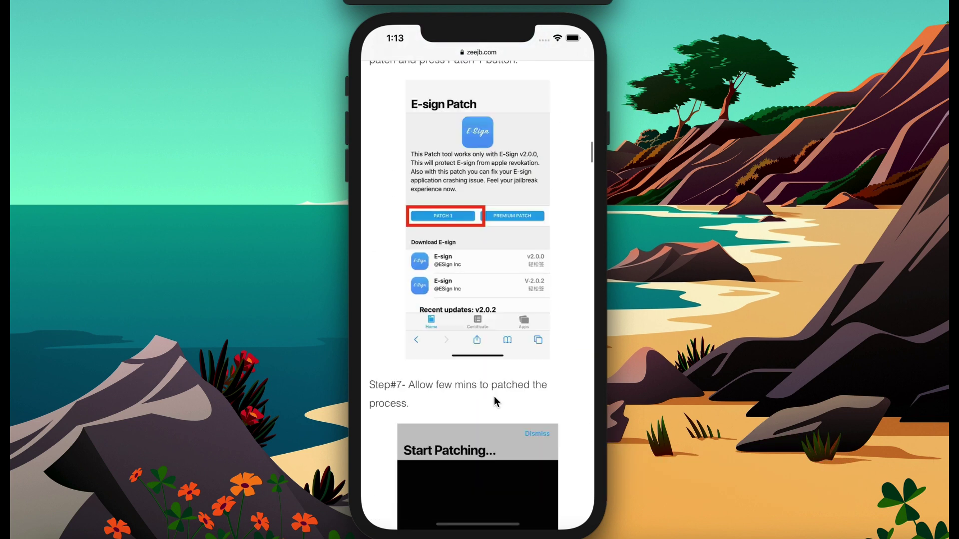
scroll(480, 336, down, 5)
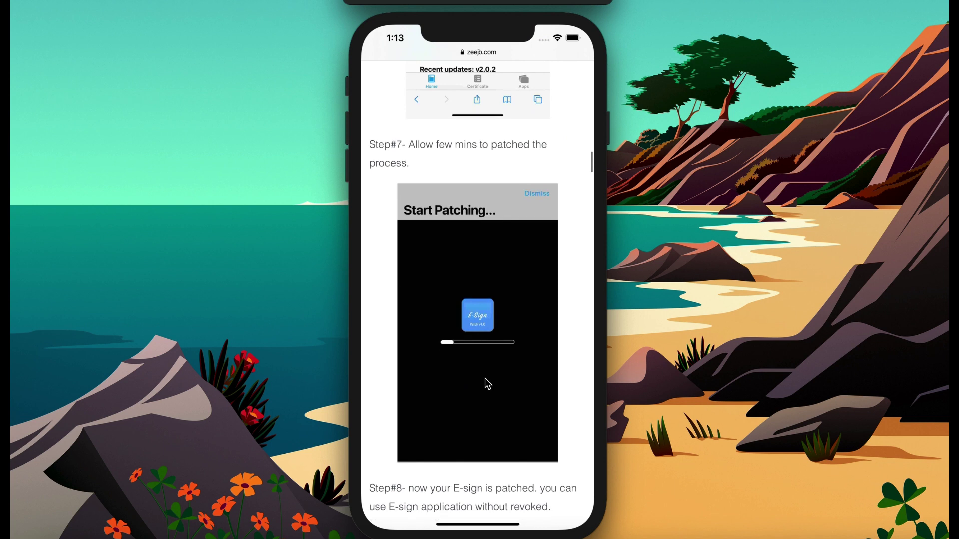
scroll(483, 300, up, 18)
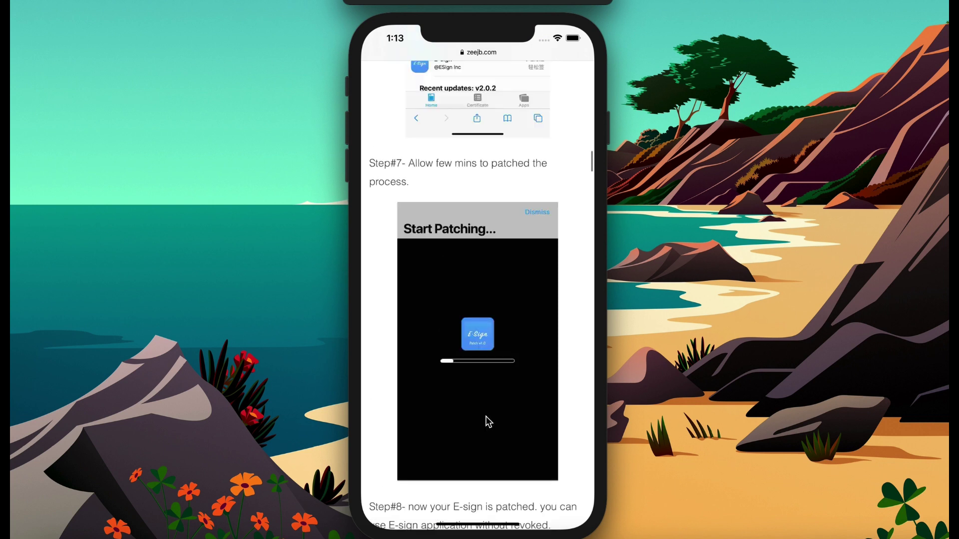
scroll(472, 311, up, 20)
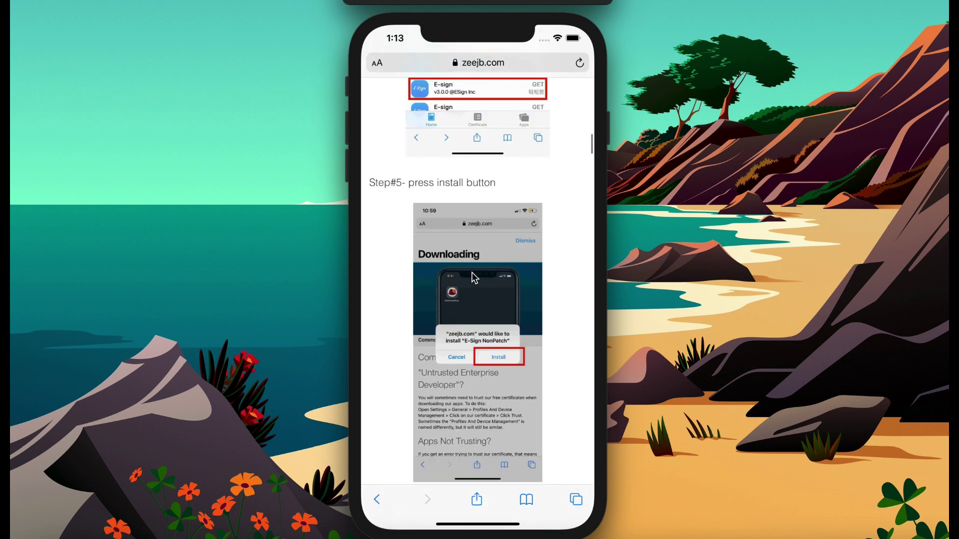
scroll(480, 355, up, 6)
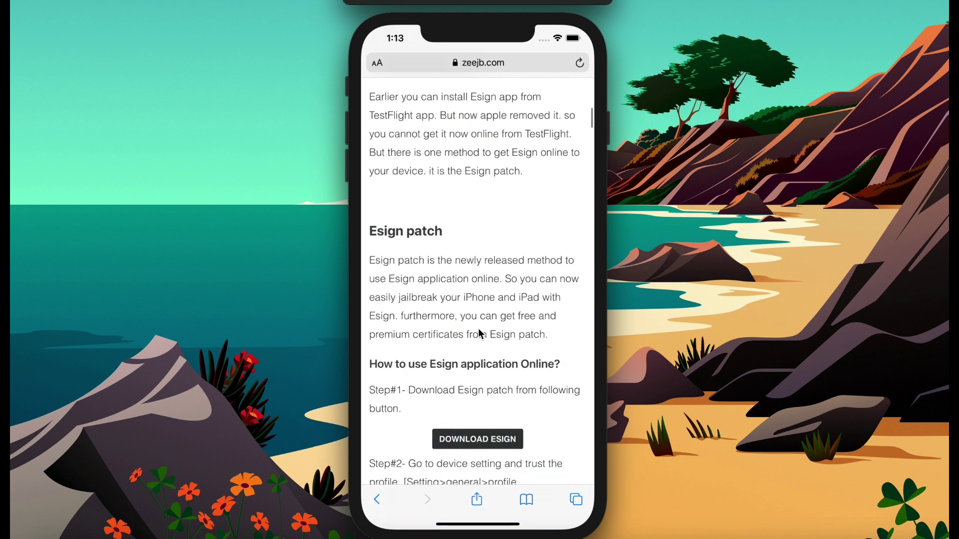
scroll(478, 334, up, 2)
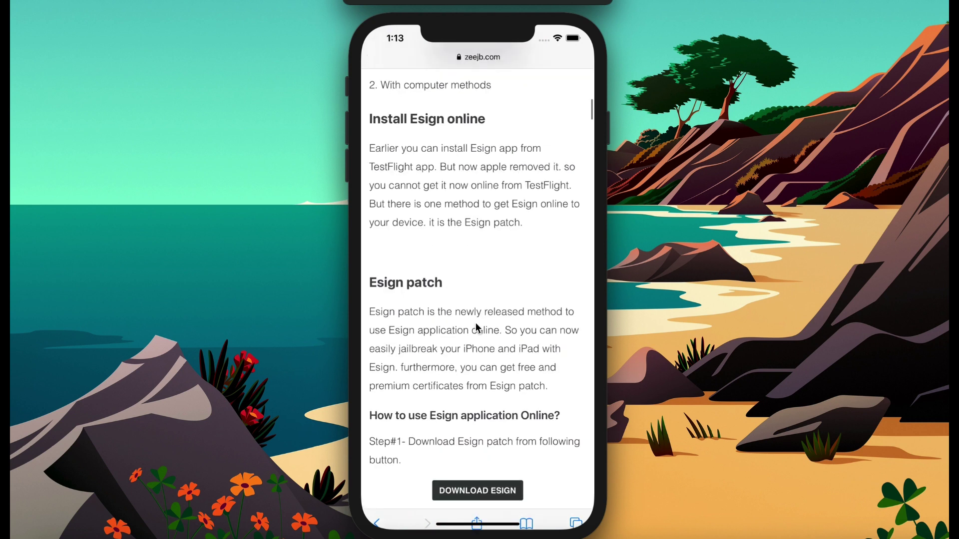
drag(478, 329, 481, 291)
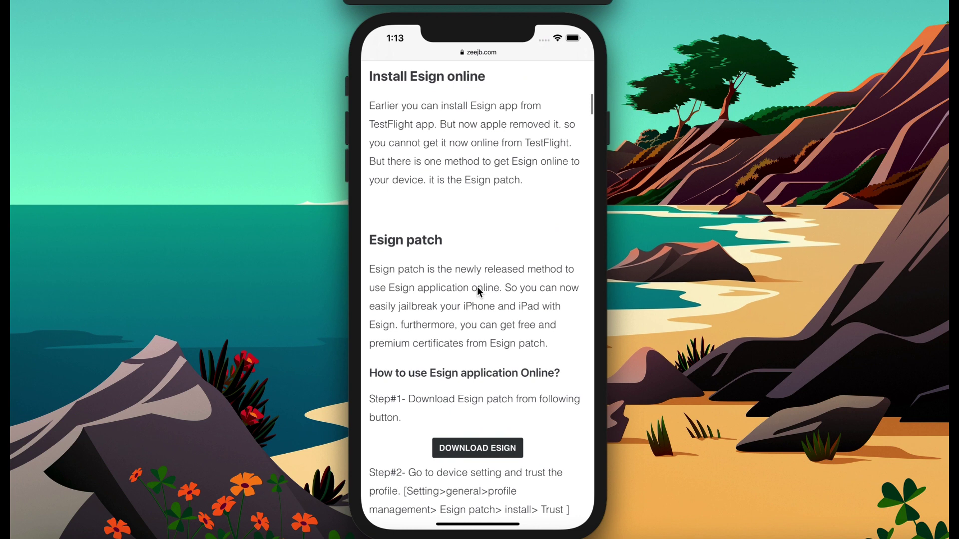
Download and allow the Esign patch configuration profile, then return to the home screen
click(466, 449)
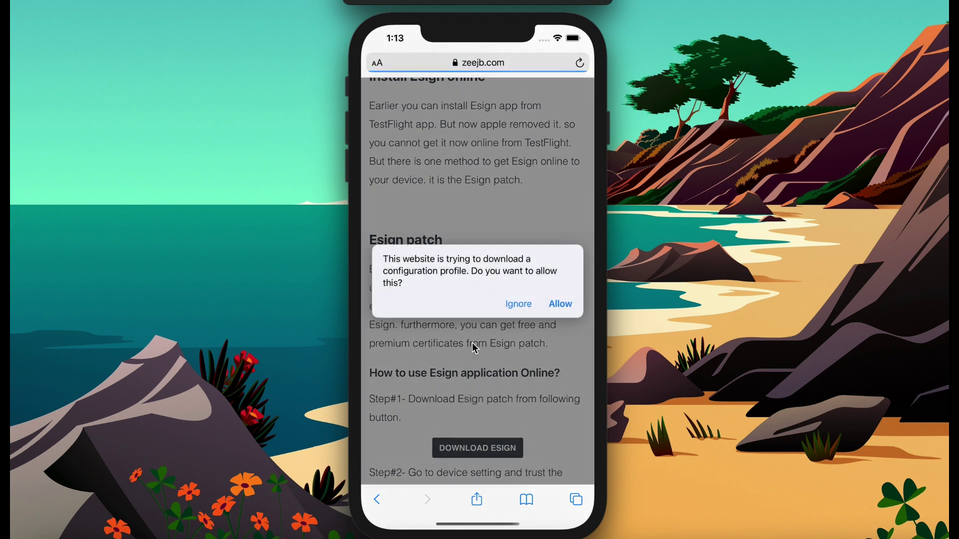
click(560, 306)
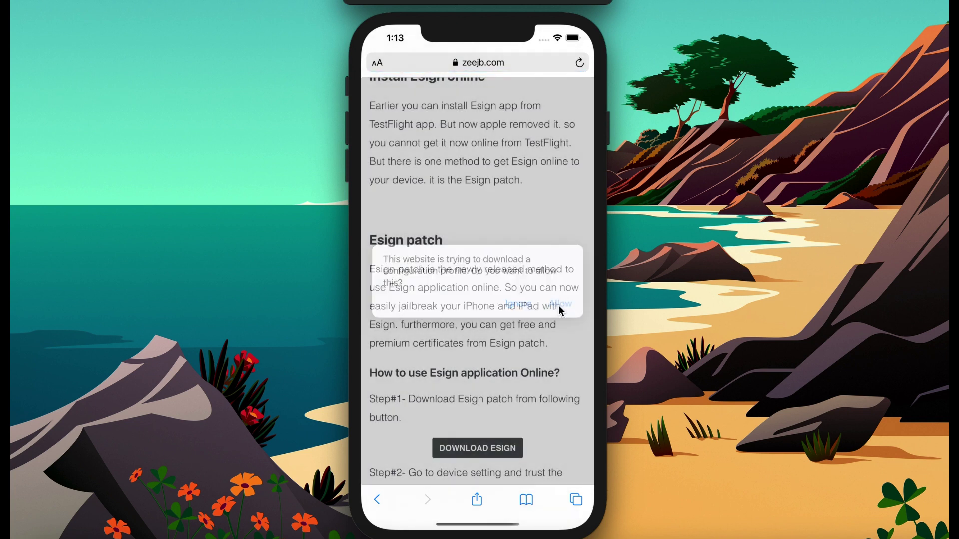
click(528, 313)
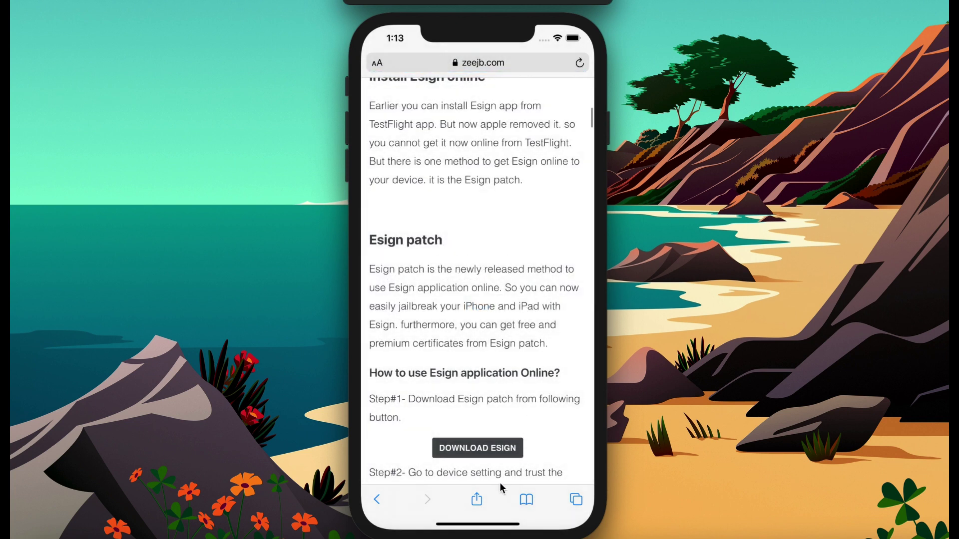
drag(485, 534, 487, 402)
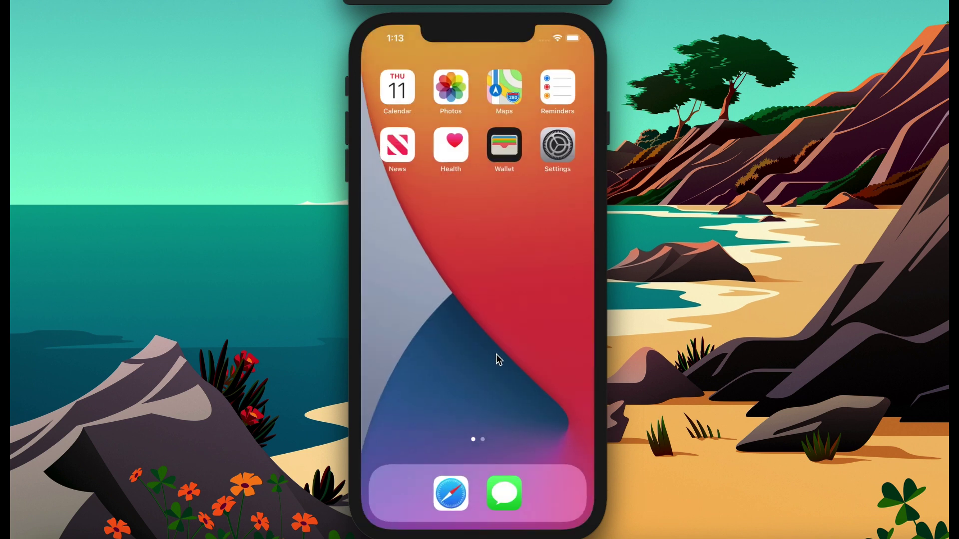
Check General > About showing iOS 14.3 on an iPhone 12 Pro Max, then return to General
click(553, 158)
click(423, 67)
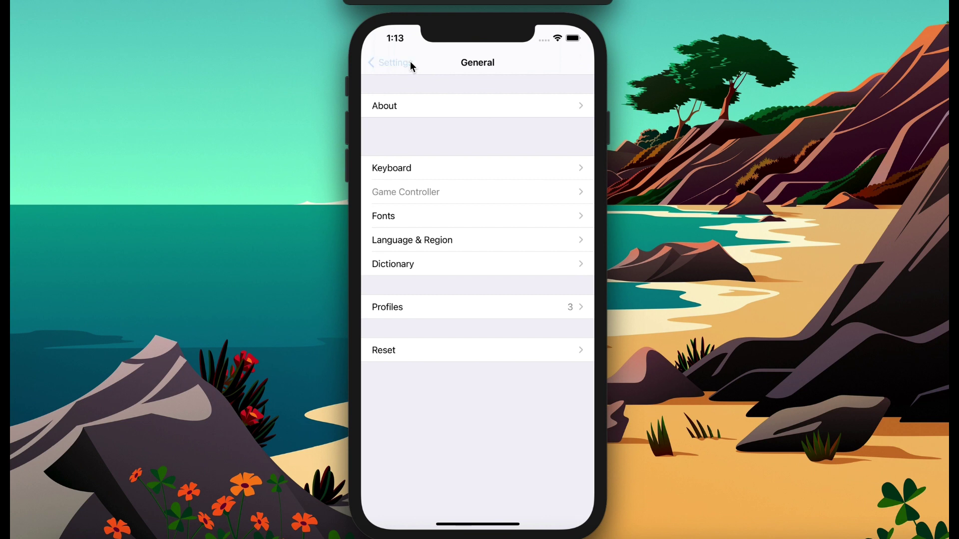
click(417, 93)
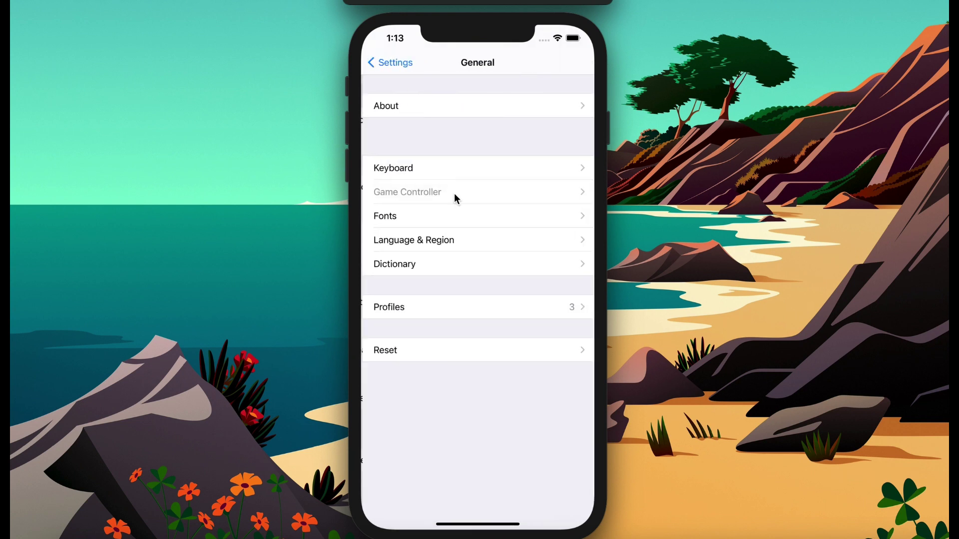
click(443, 109)
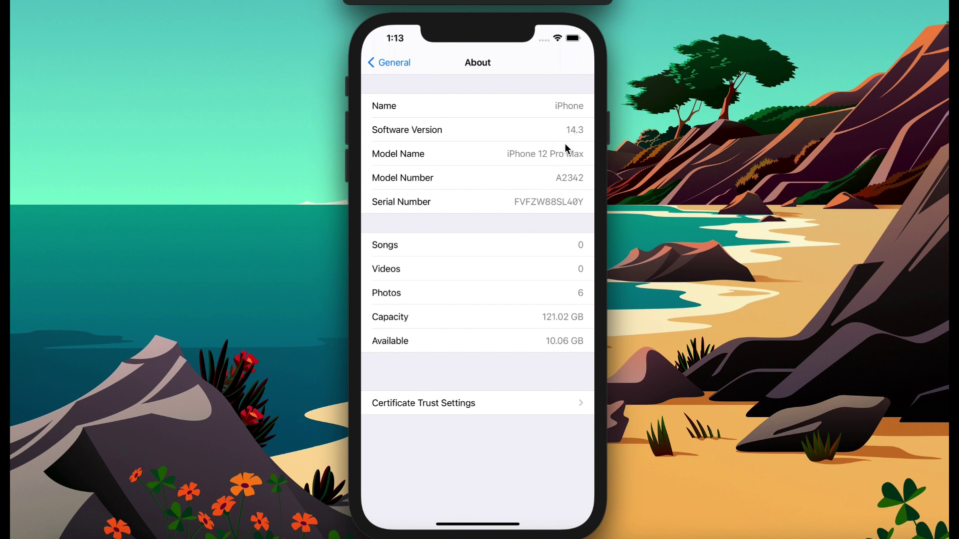
click(392, 66)
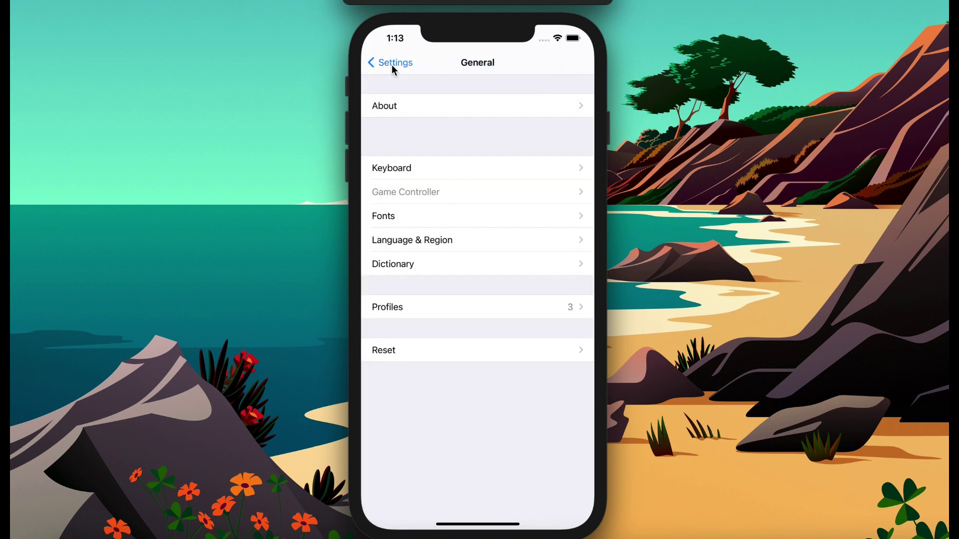
Install the unsigned Esign Patch profile from General > Profiles, then return to the home screen
click(392, 65)
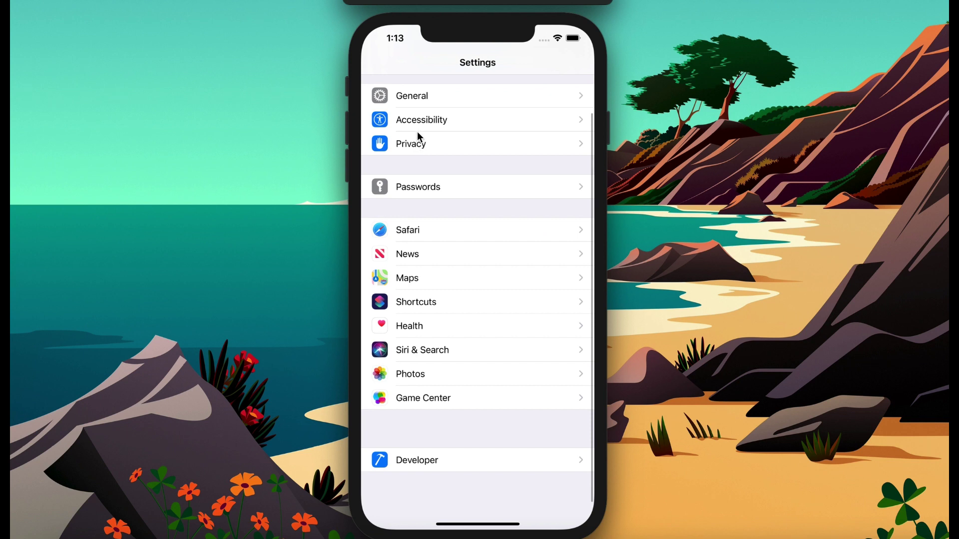
click(422, 102)
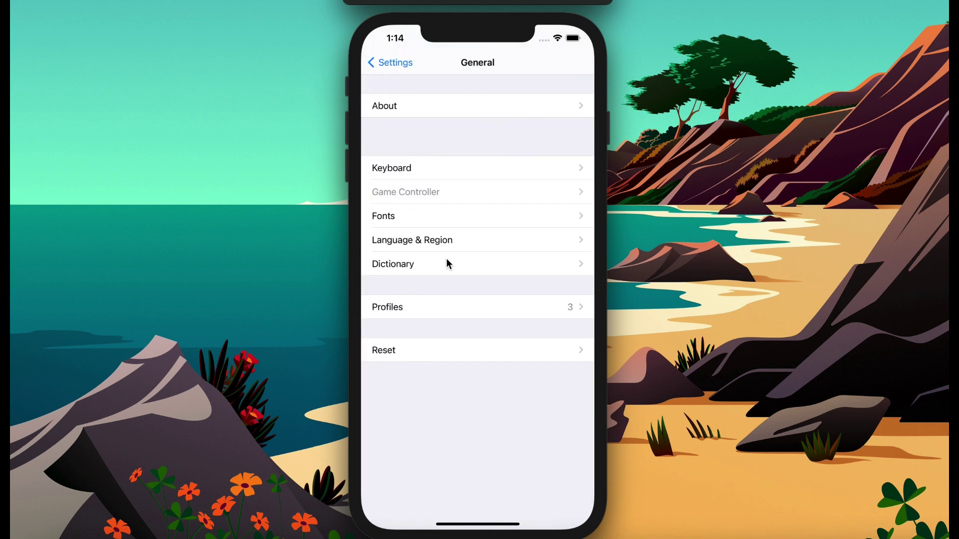
click(434, 302)
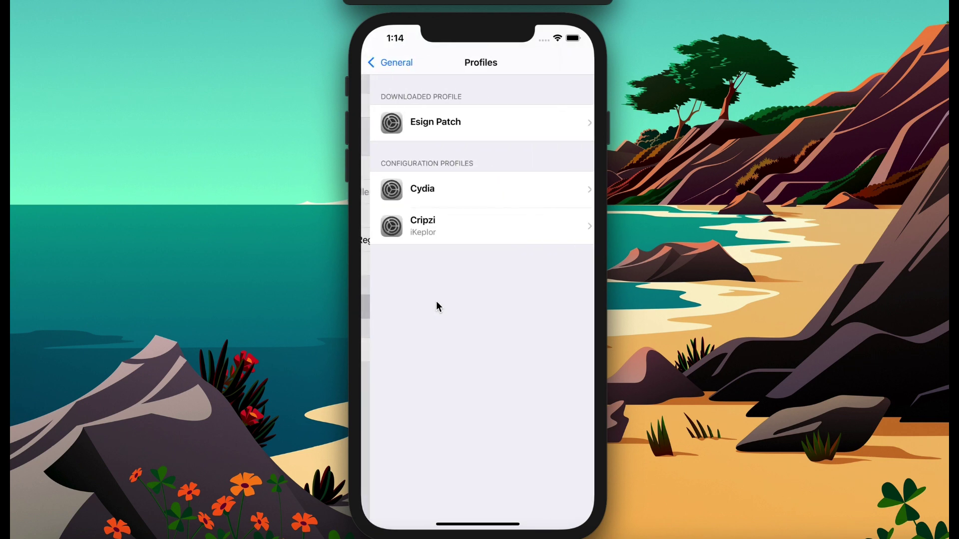
click(441, 126)
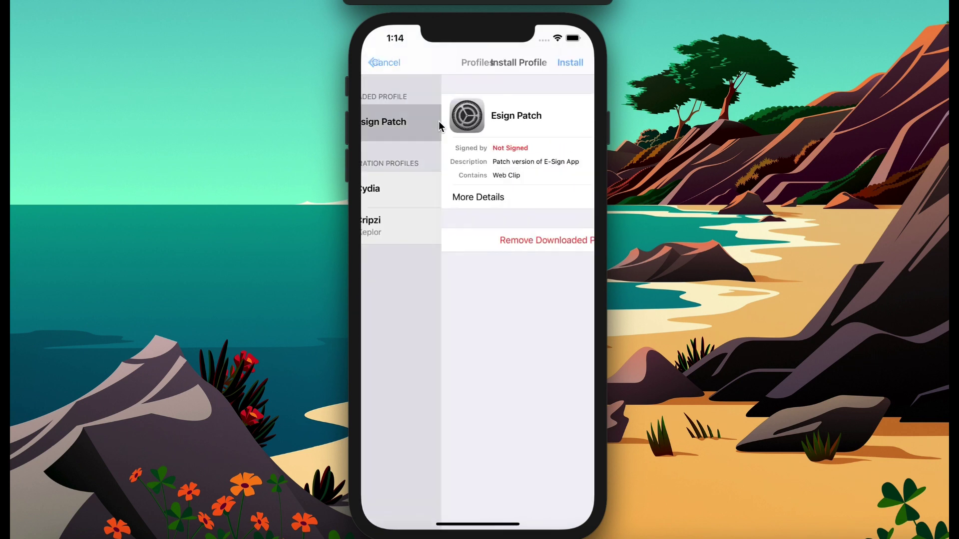
click(563, 69)
click(573, 69)
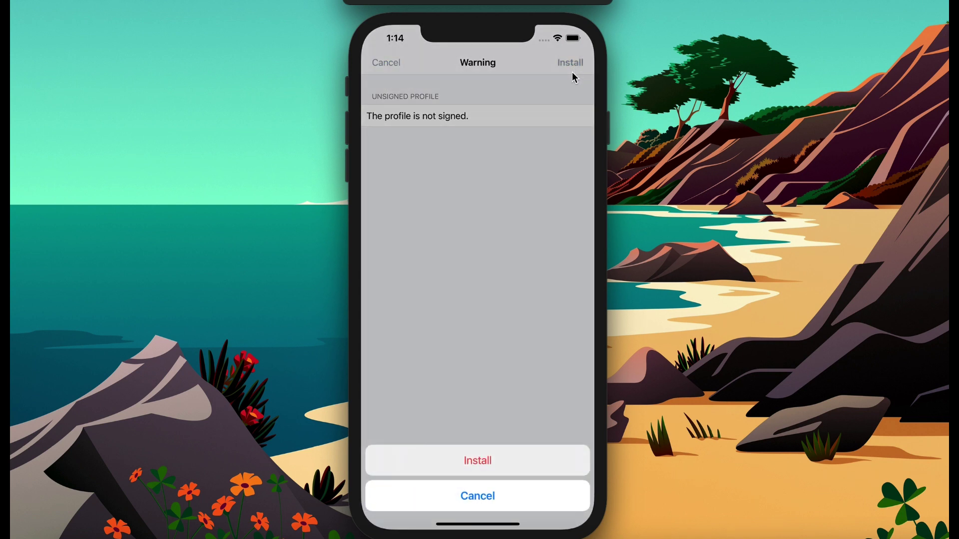
click(519, 455)
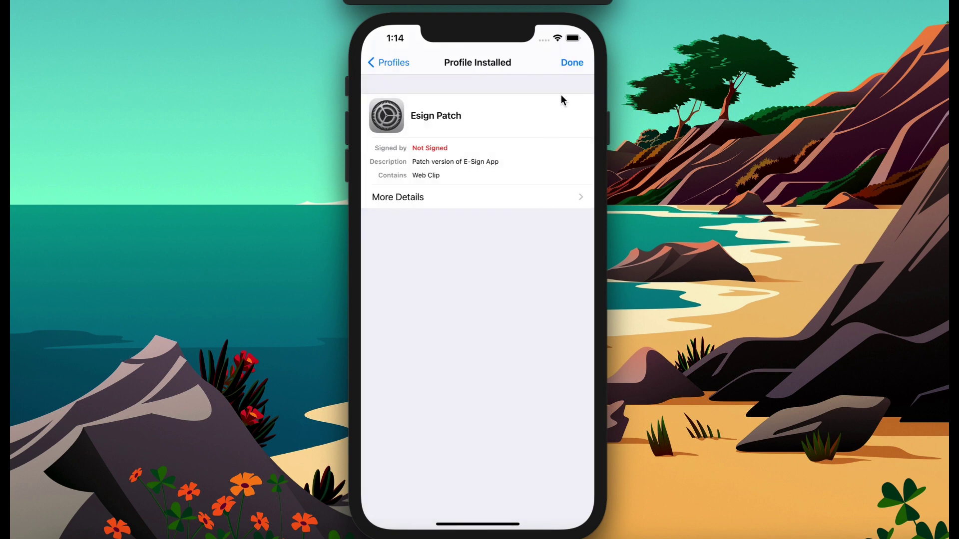
click(572, 61)
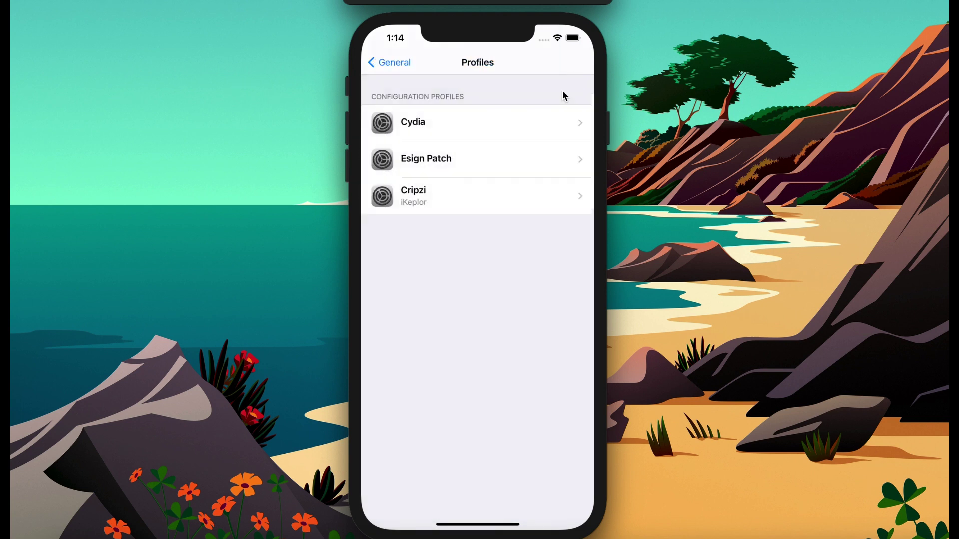
click(398, 64)
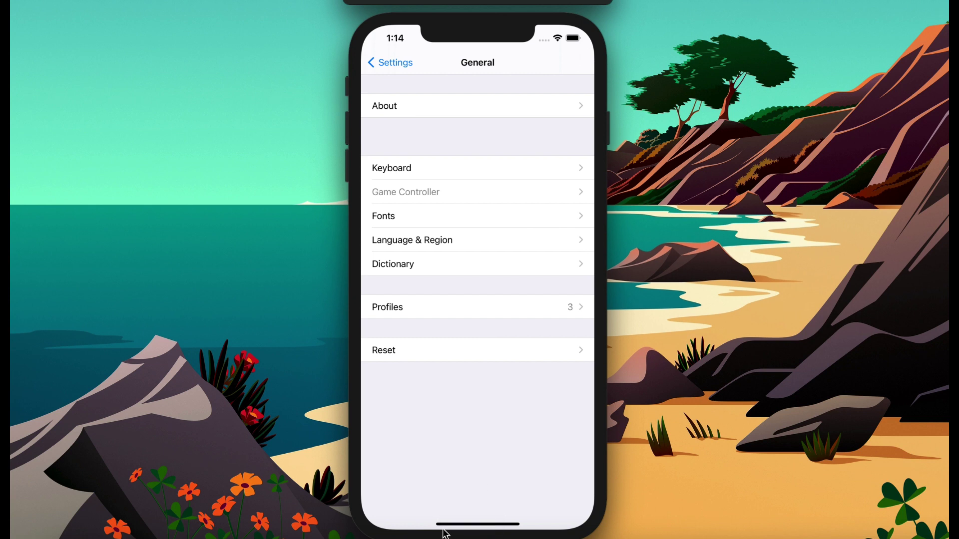
drag(443, 519, 456, 439)
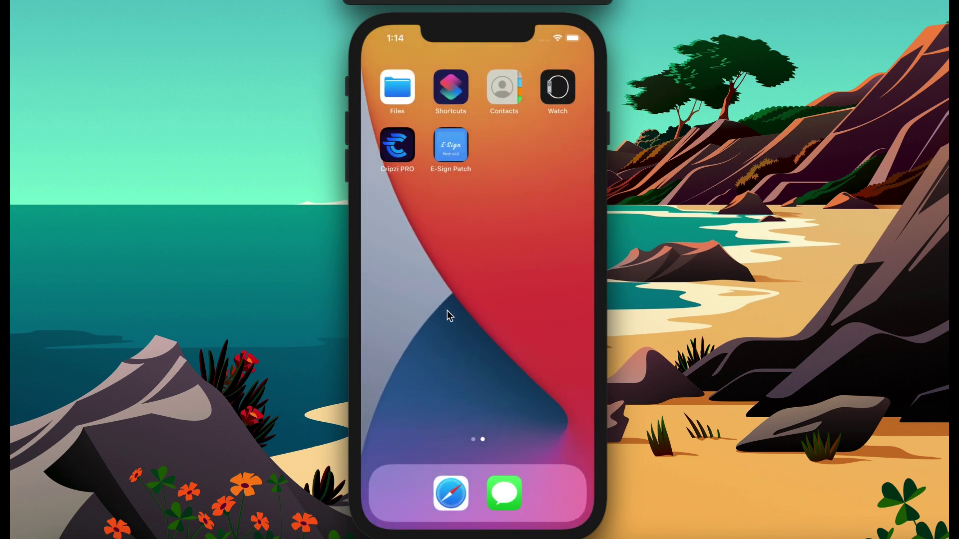
Launch E-Sign Patch from the home screen and look over its patch options and Get E-sign Online list
click(453, 150)
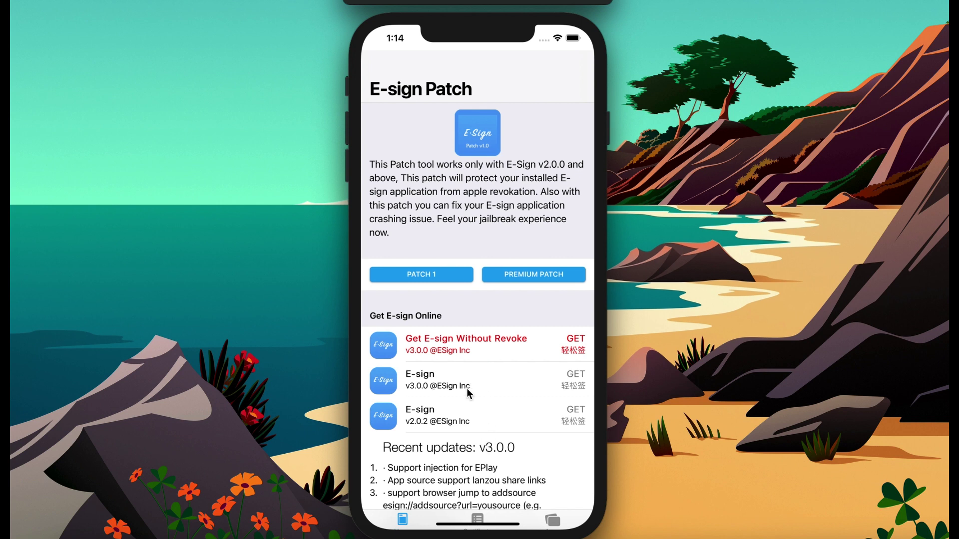
scroll(469, 393, down, 10)
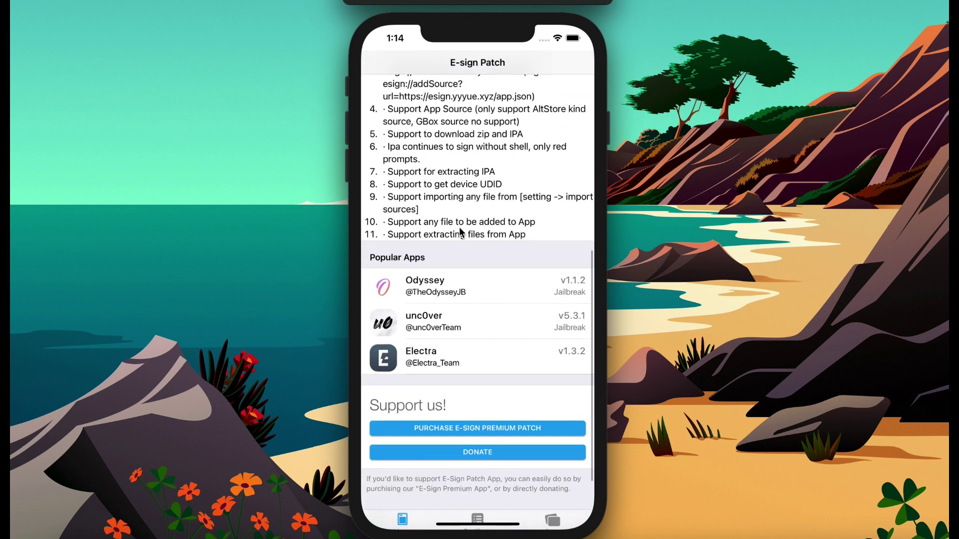
scroll(469, 381, up, 10)
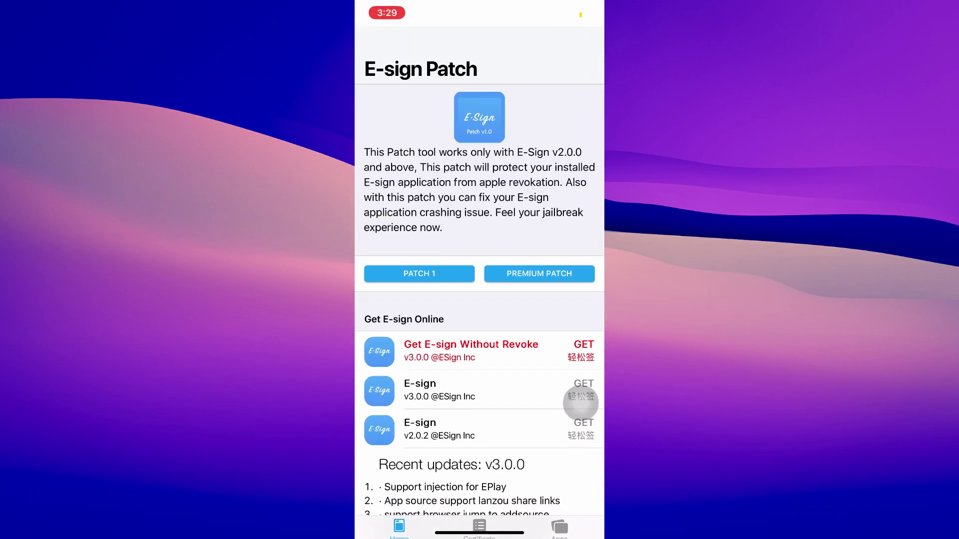
Run PATCH 1 and dismiss the 'cannot find E-sign App' error
click(419, 274)
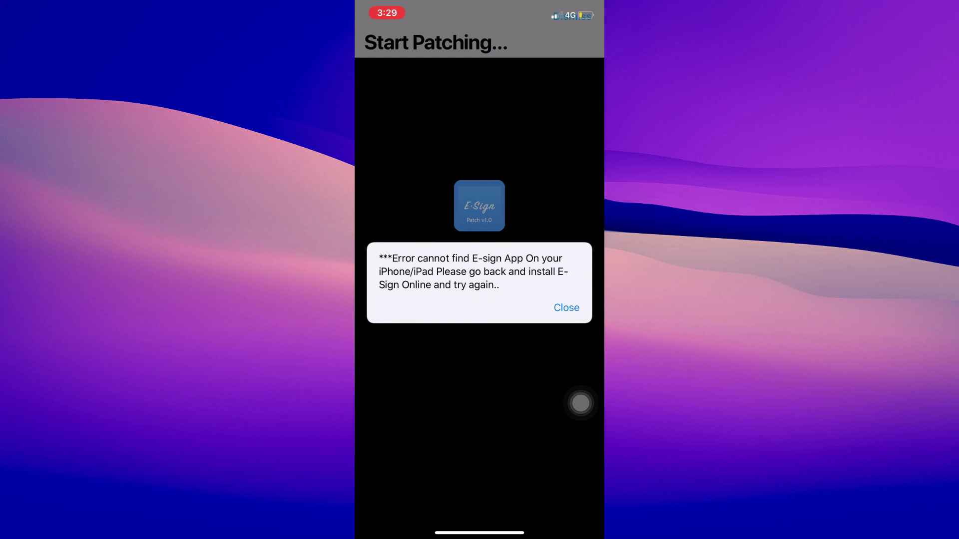
click(567, 307)
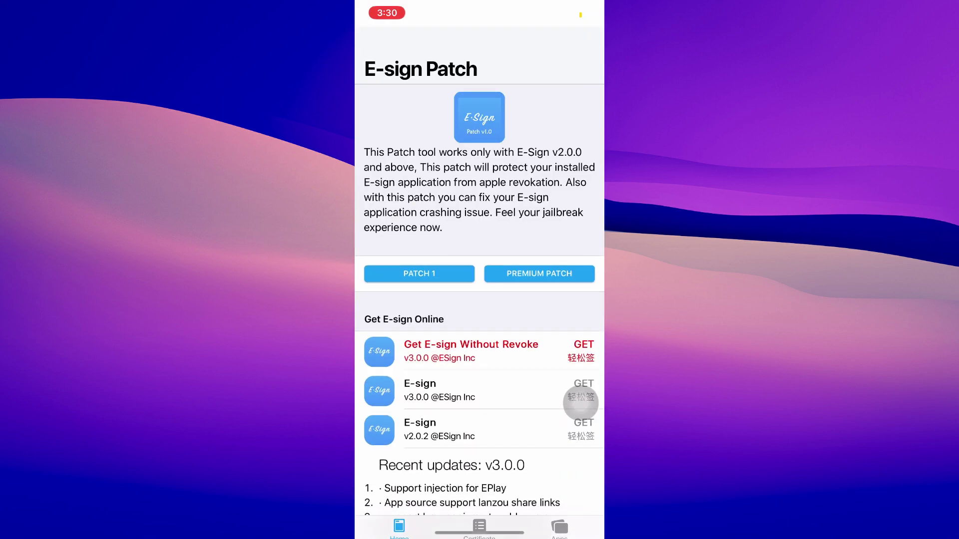
Install the E-Sign NonPatch app from E-Sign Patch, allowing the cellular download
click(581, 403)
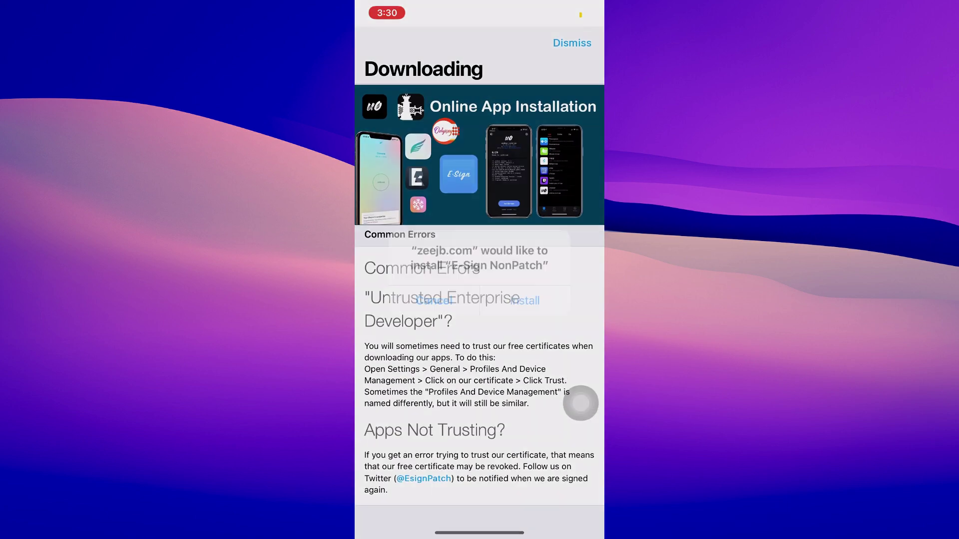
click(520, 298)
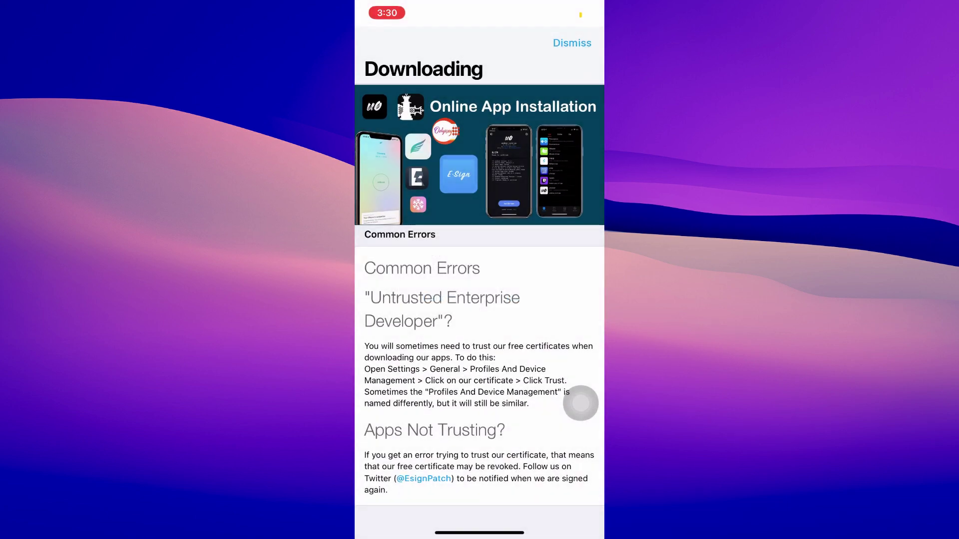
click(520, 309)
click(572, 43)
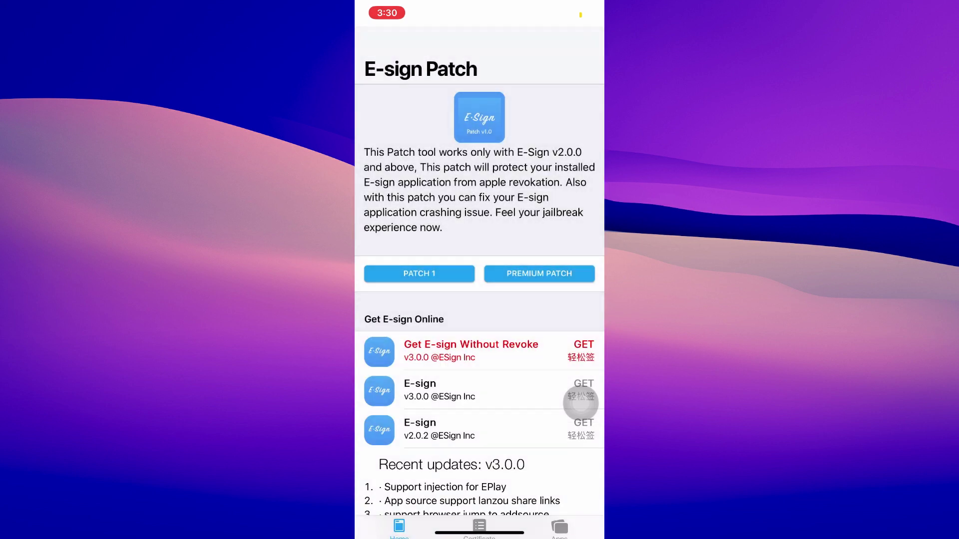
drag(479, 532, 481, 349)
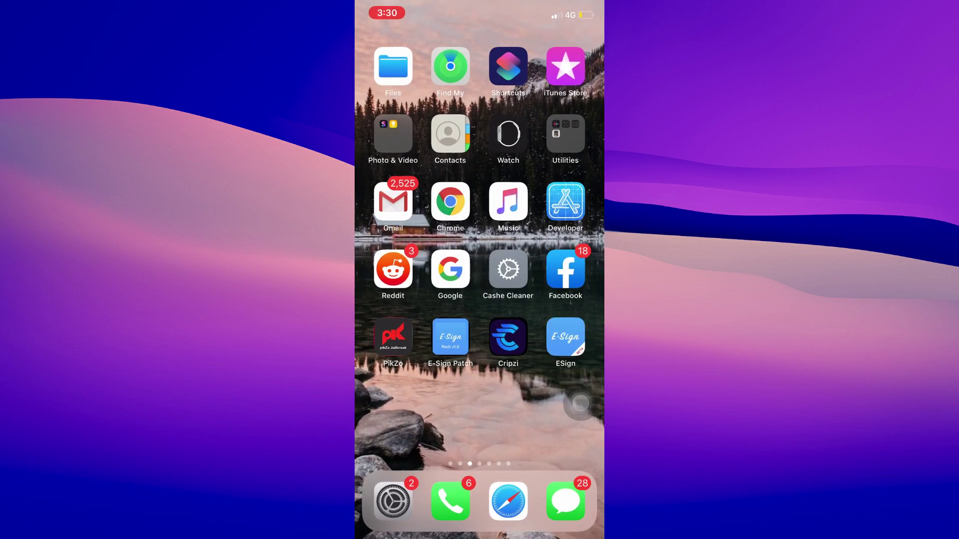
Trust the ESign app's enterprise developer in Settings after the untrusted-developer warning
click(566, 336)
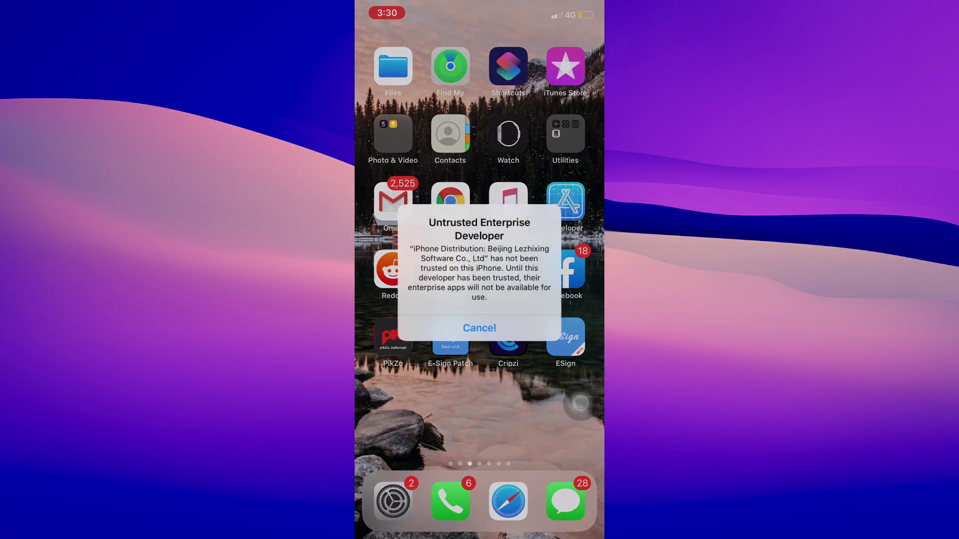
click(480, 326)
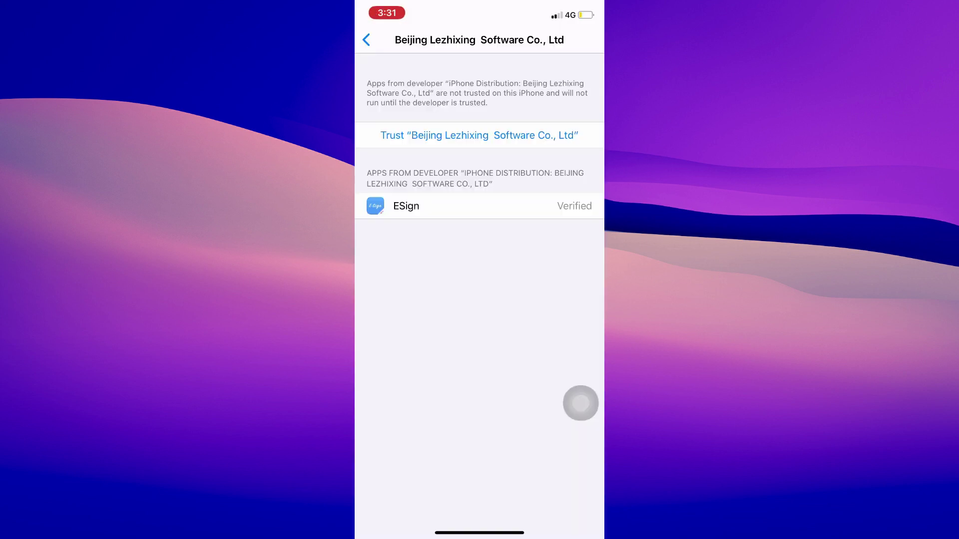
click(479, 136)
click(519, 325)
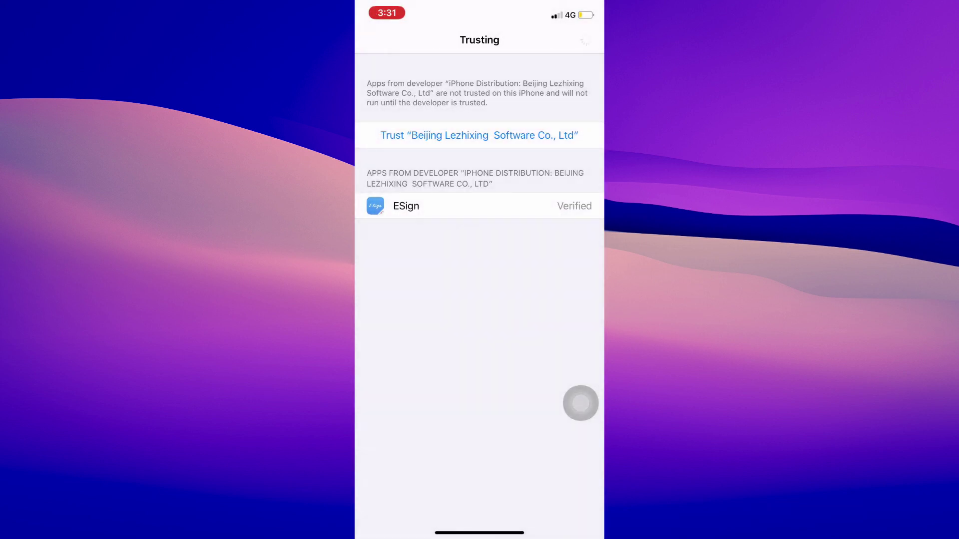
drag(479, 533, 480, 350)
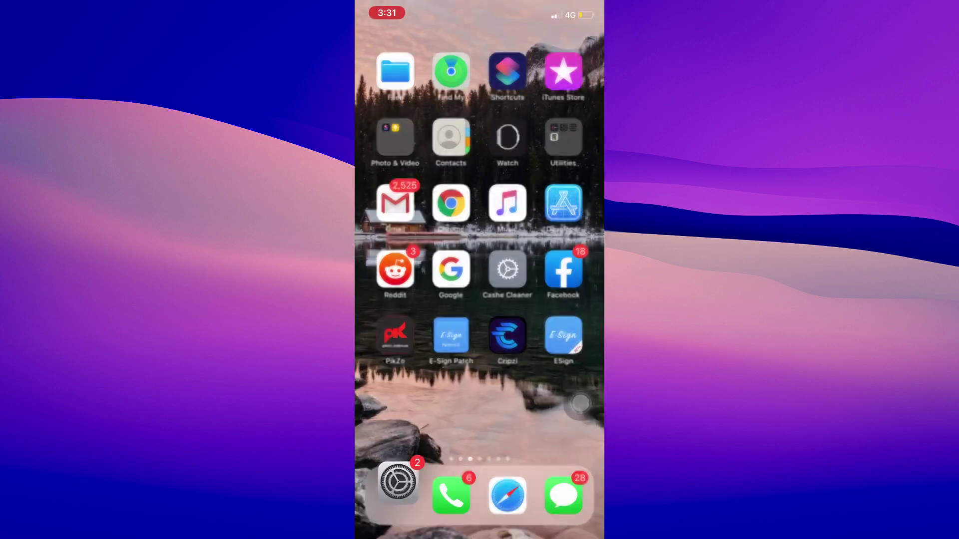
Accept ESign's welcome message and service agreement, then look through its Signed, Downloads and Settings tabs
click(565, 336)
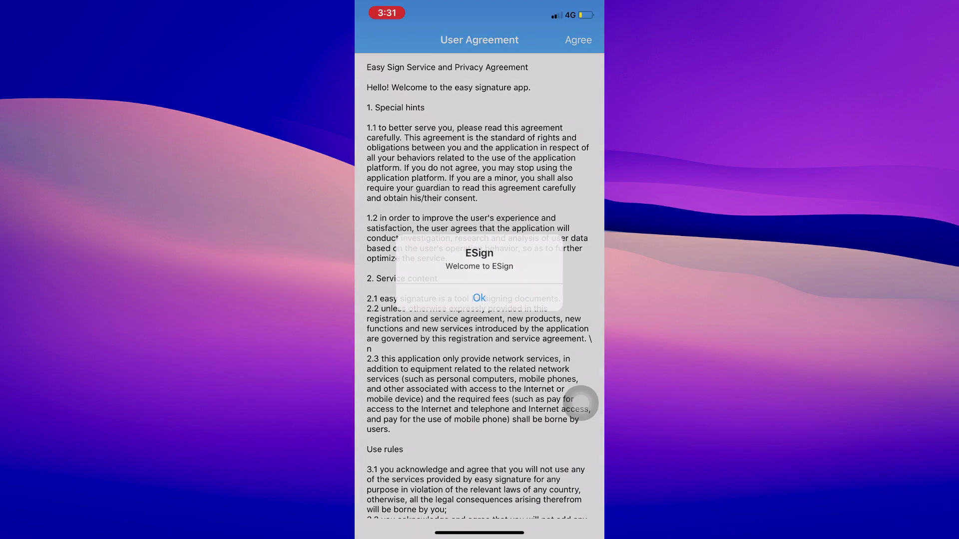
click(480, 295)
click(578, 40)
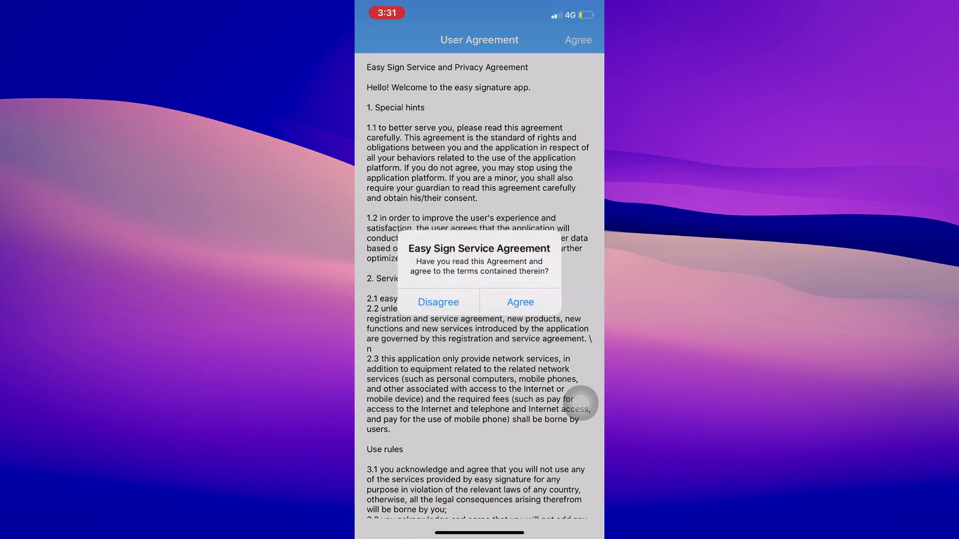
click(516, 361)
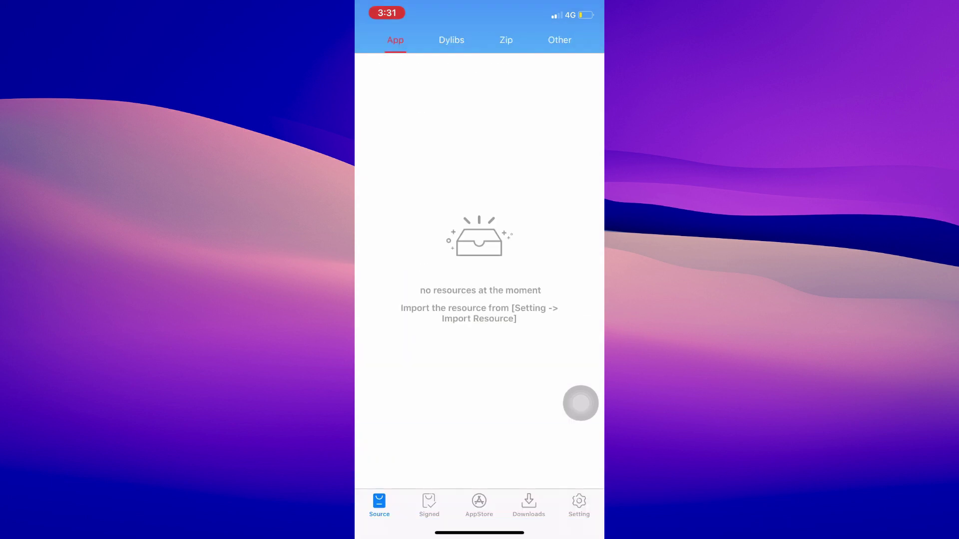
click(429, 504)
click(528, 504)
click(579, 505)
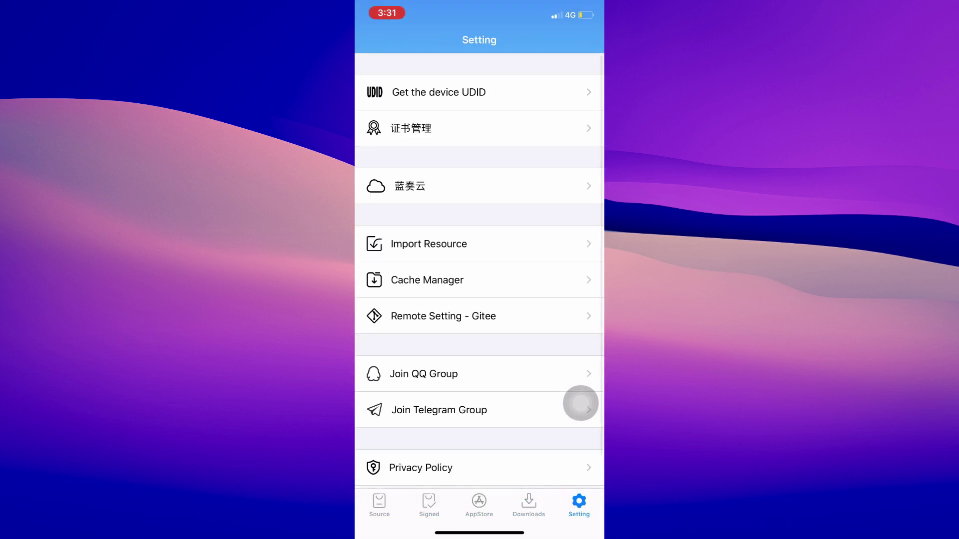
click(379, 504)
Close Settings from the app switcher and reopen the E-Sign Patch web app
drag(479, 532, 494, 494)
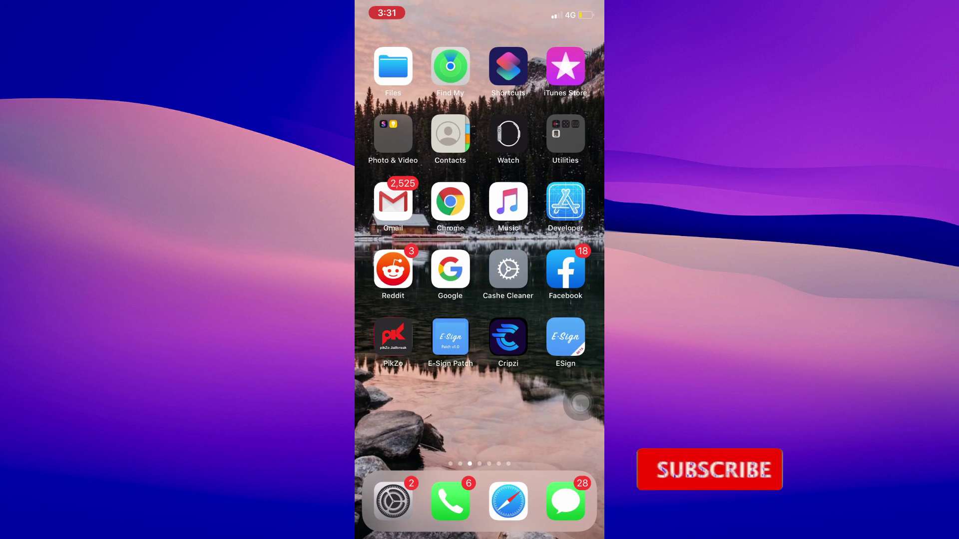
drag(479, 532, 480, 350)
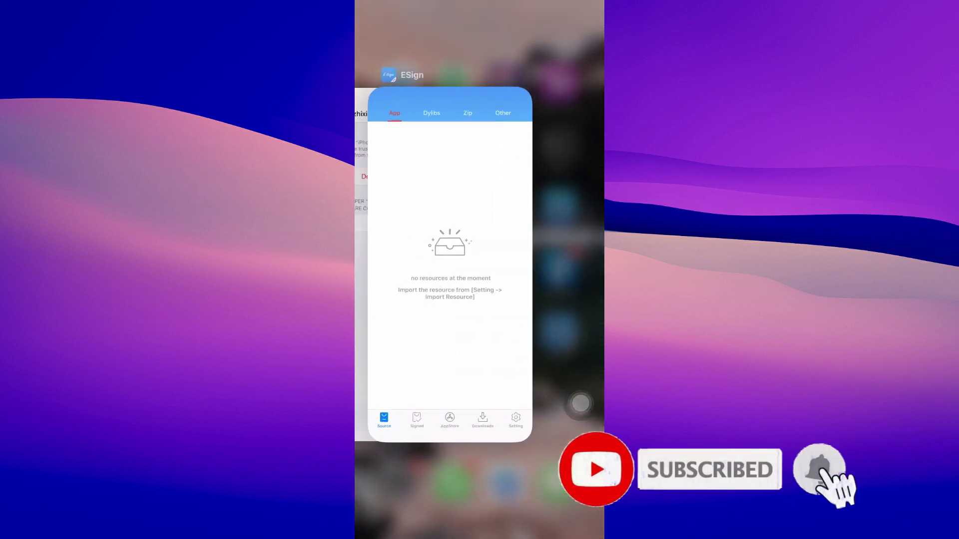
drag(372, 250, 372, 75)
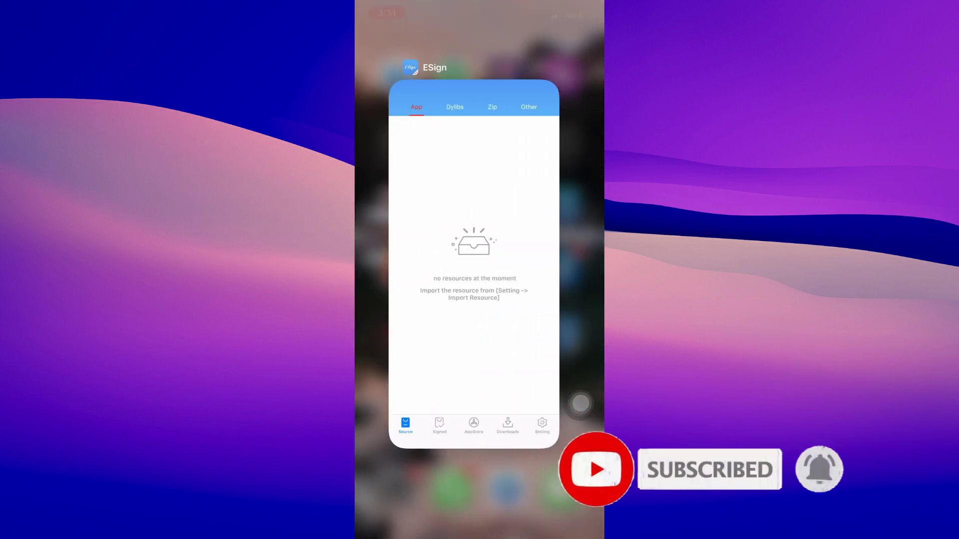
drag(480, 532, 479, 399)
click(450, 336)
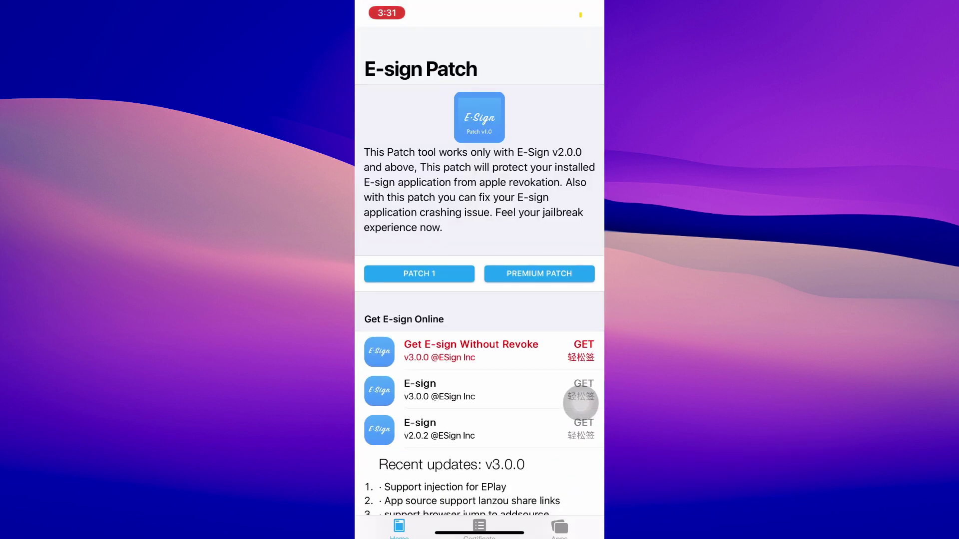
Start PATCH 1 on the now-installed ESign app
click(419, 273)
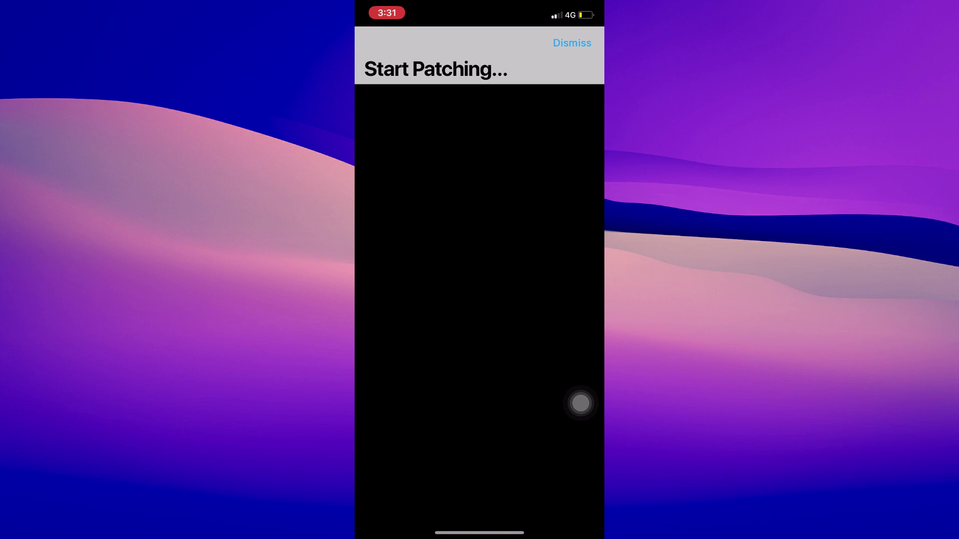